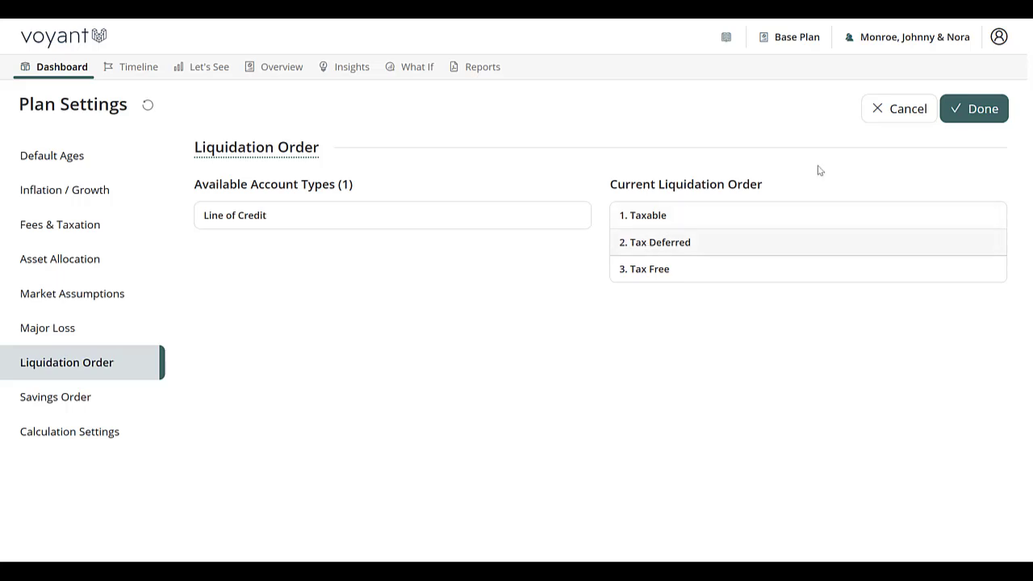
# Step: Save the plan settings and examine the detailed cash flow figures for 2047 and 2054 on the dashboard chart
pyautogui.click(977, 117)
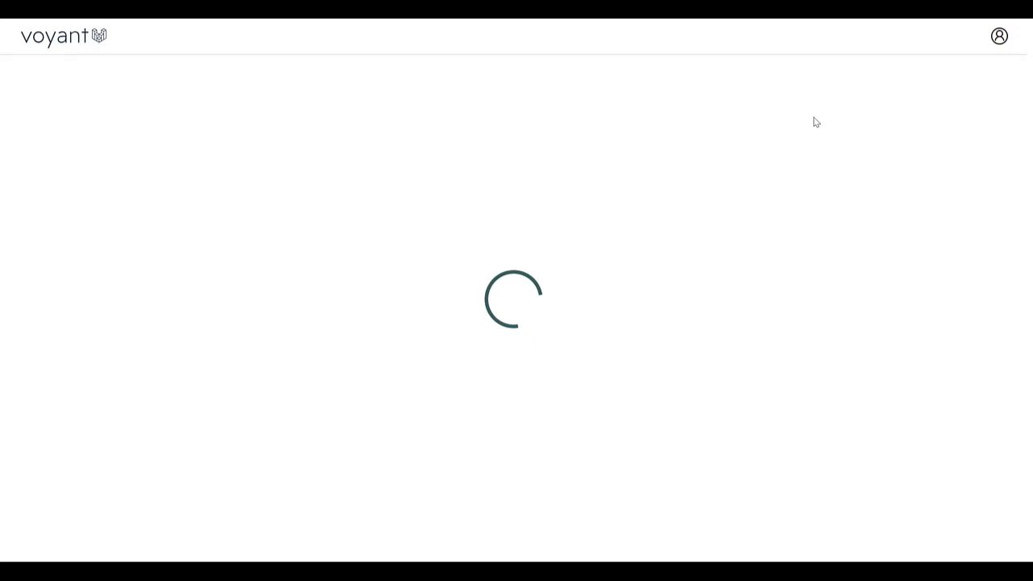
pyautogui.click(888, 97)
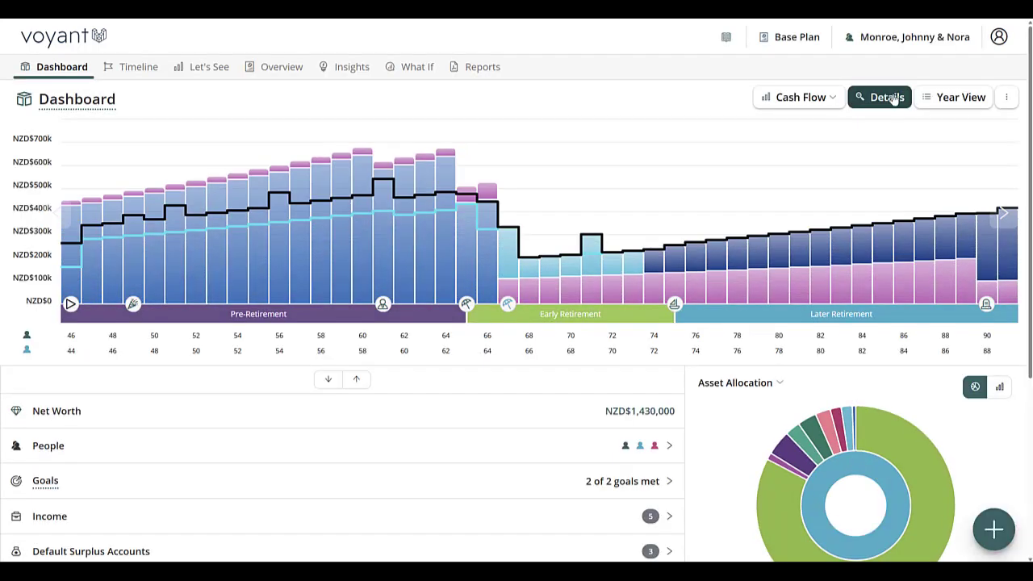
pyautogui.click(513, 270)
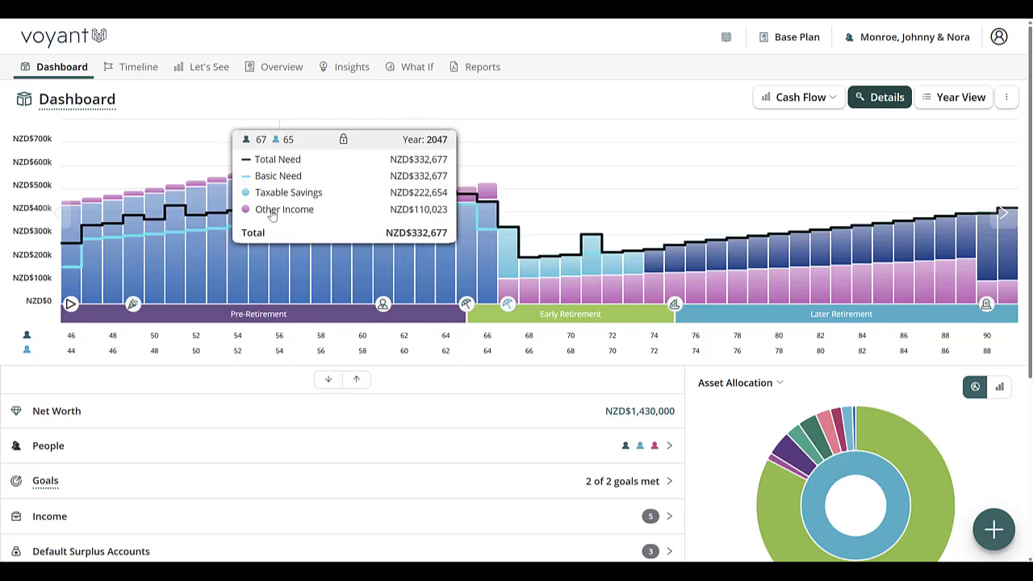
pyautogui.click(655, 269)
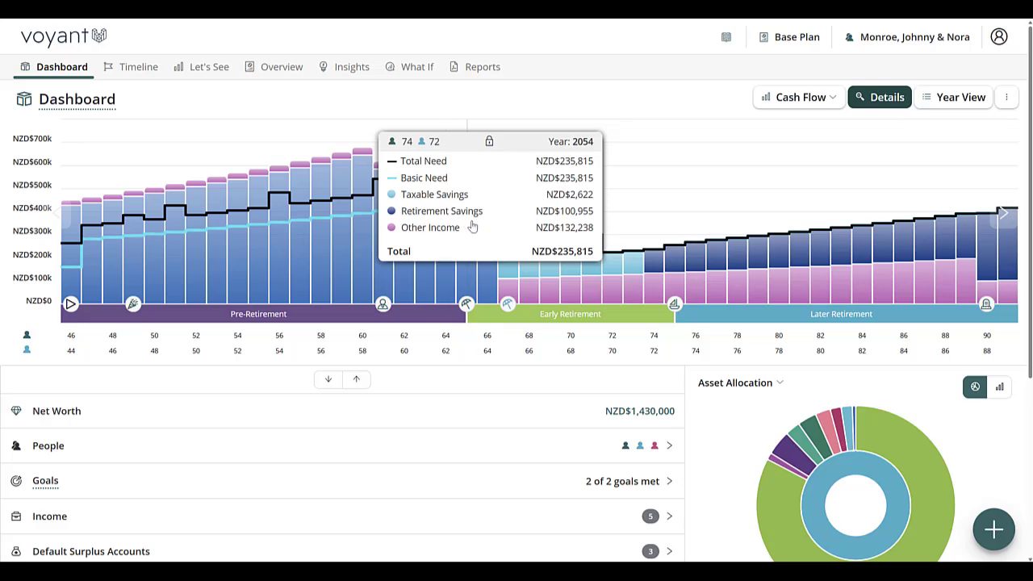
# Step: Examine the income sources in the cash flow Year View for 2047 and 2054
pyautogui.click(962, 97)
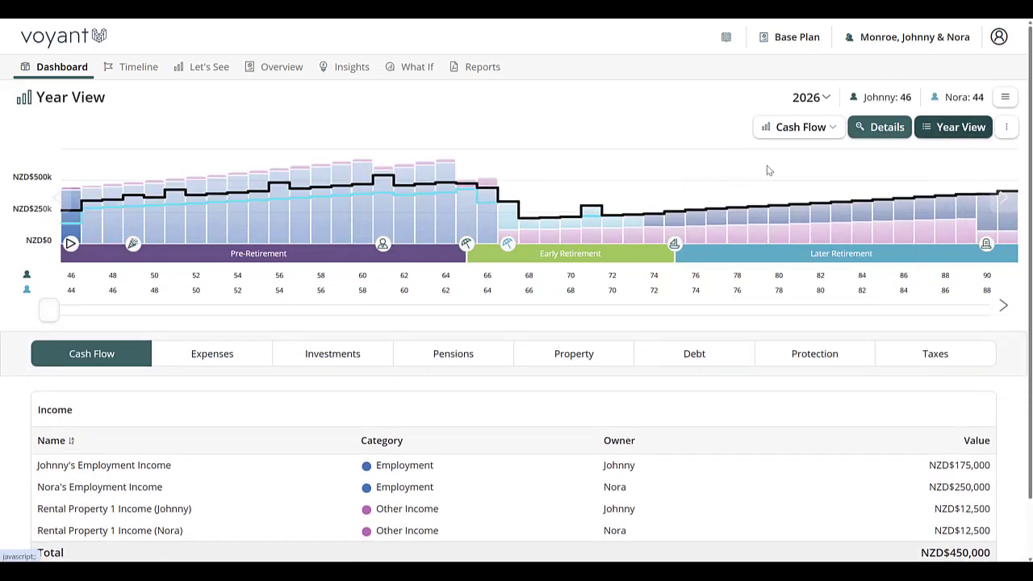
pyautogui.moveTo(50, 310); pyautogui.dragTo(507, 288)
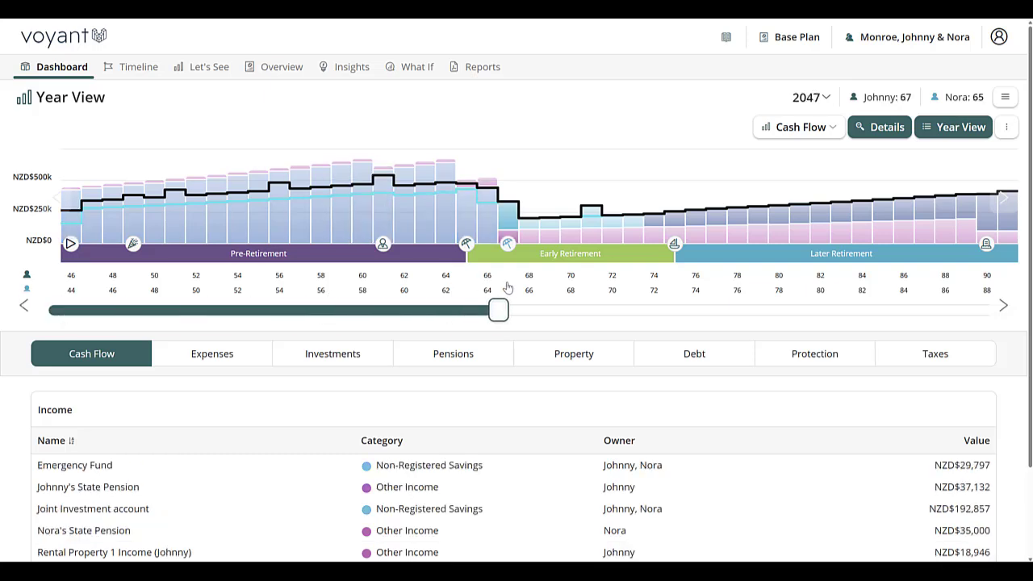
pyautogui.moveTo(509, 191)
pyautogui.scroll(-2, 422, 334)
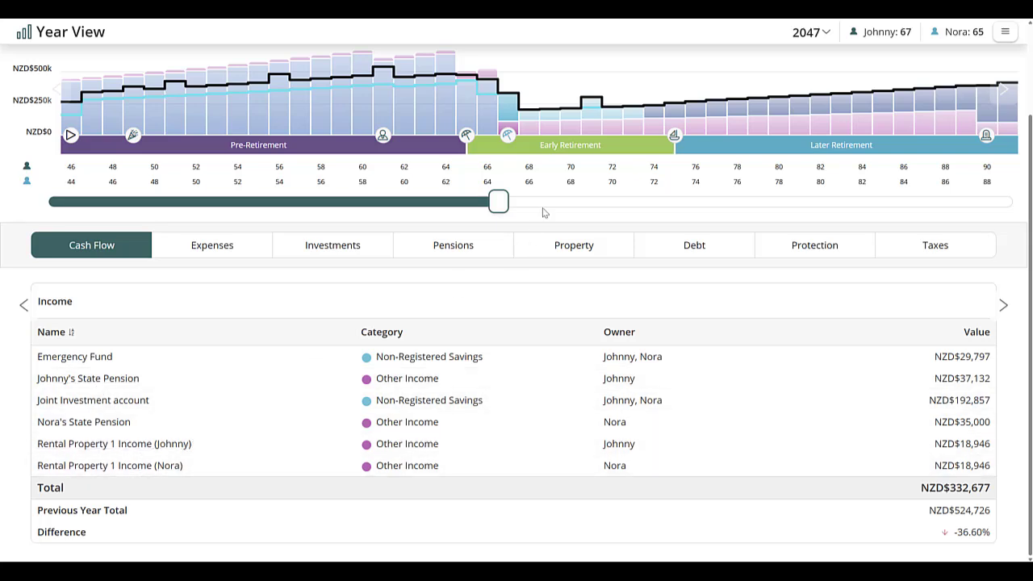
pyautogui.moveTo(498, 207); pyautogui.dragTo(649, 208)
pyautogui.moveTo(651, 115)
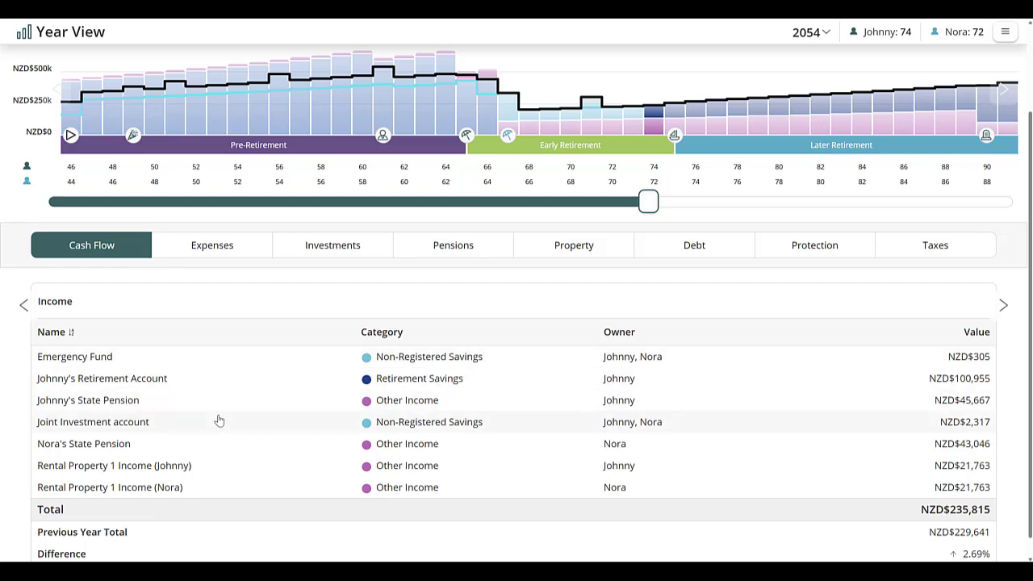
# Step: Review the investment account balances and withdrawals for 2054 and 2026
pyautogui.click(351, 254)
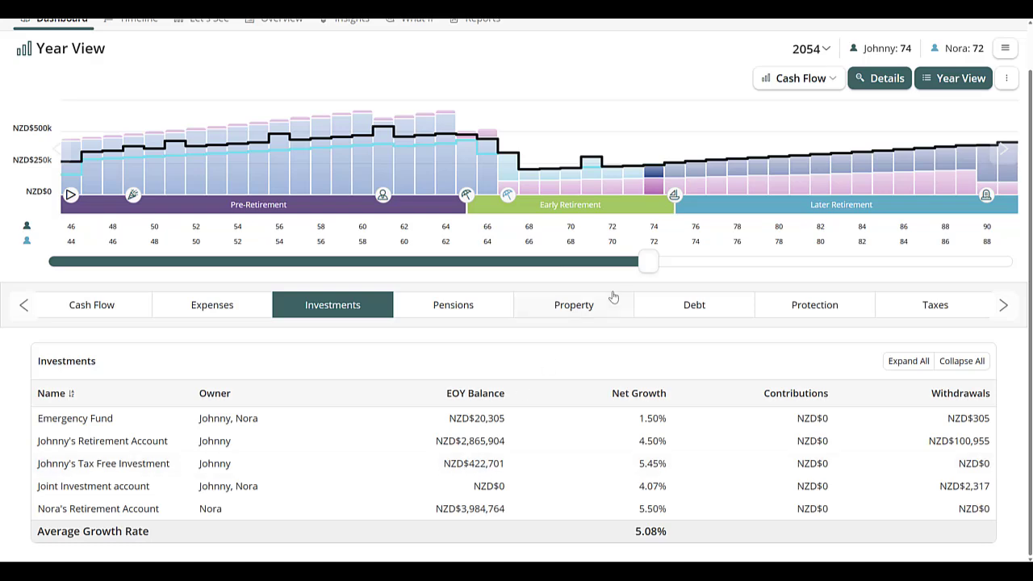
pyautogui.moveTo(649, 265); pyautogui.dragTo(41, 272)
pyautogui.scroll(1, 262, 323)
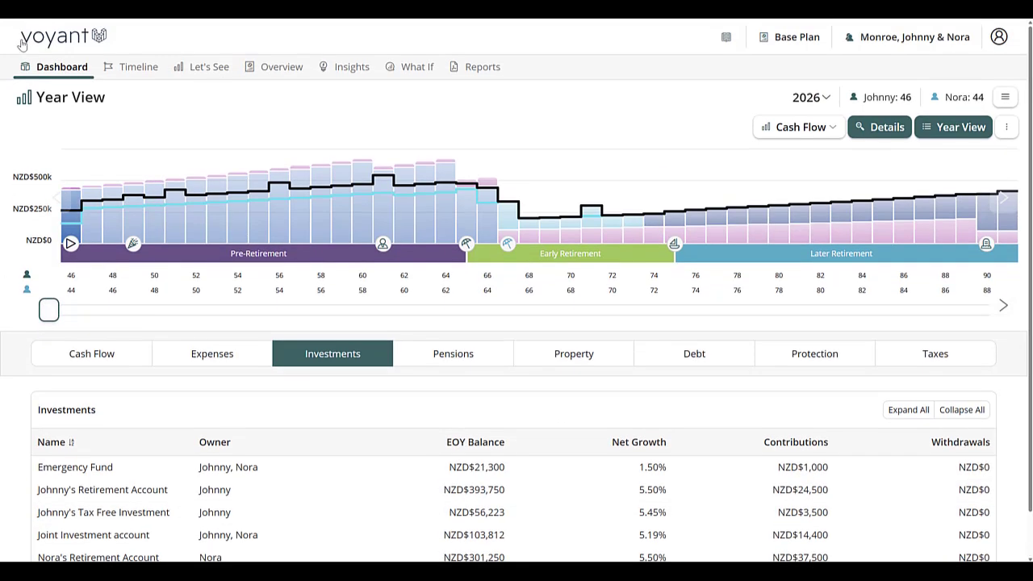
# Step: Set the withdrawal limit type of the NZD$350,000 employer sponsored retirement account to Scheduled Only
pyautogui.click(53, 67)
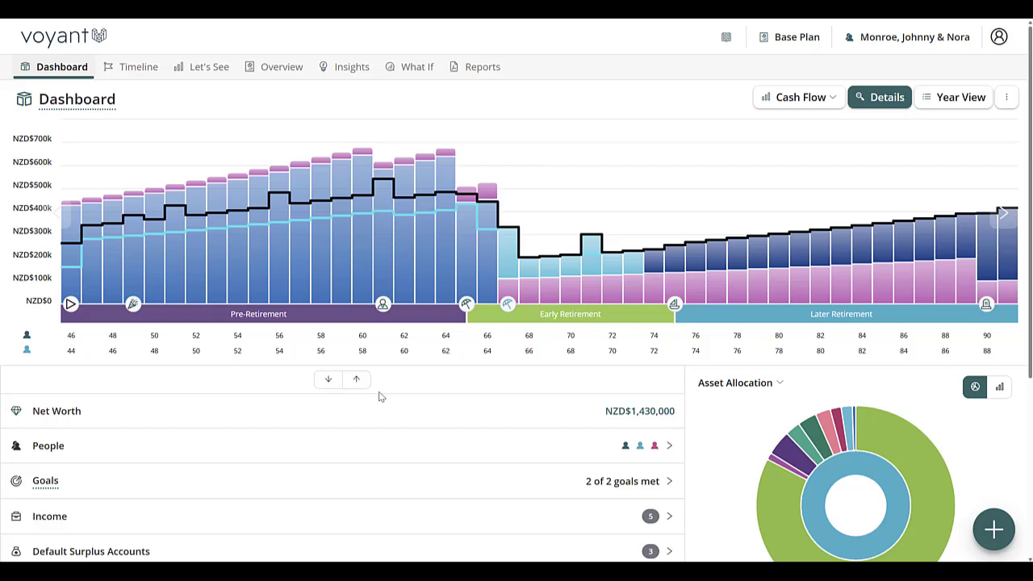
pyautogui.scroll(-2, 460, 422)
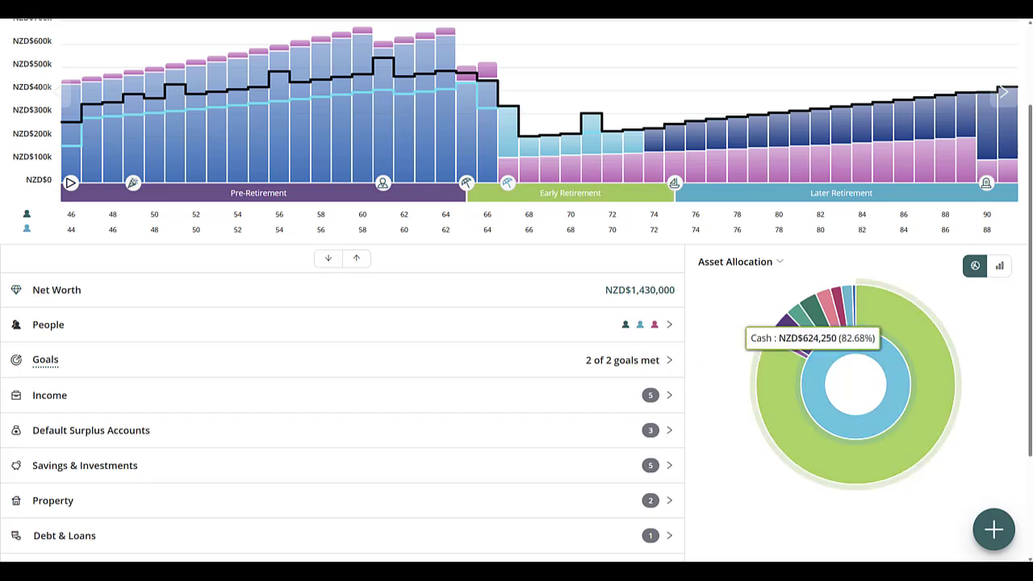
pyautogui.click(231, 474)
pyautogui.scroll(-3, 231, 477)
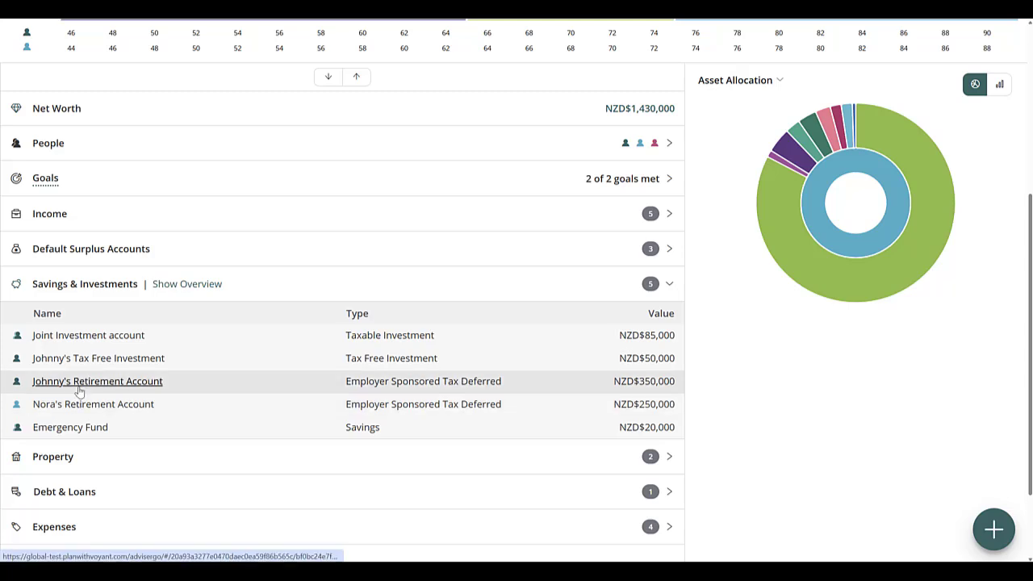
pyautogui.click(398, 390)
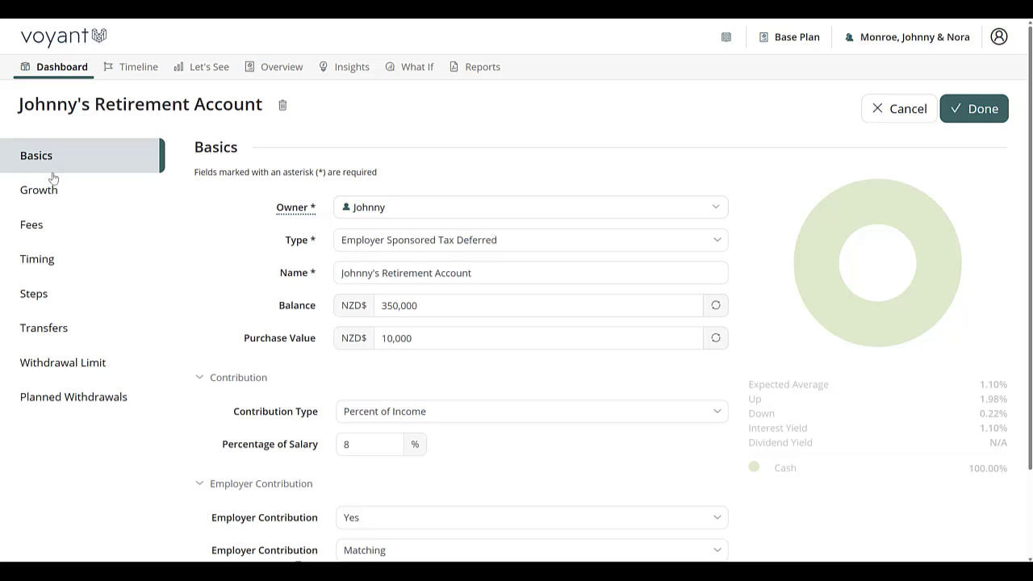
pyautogui.click(50, 363)
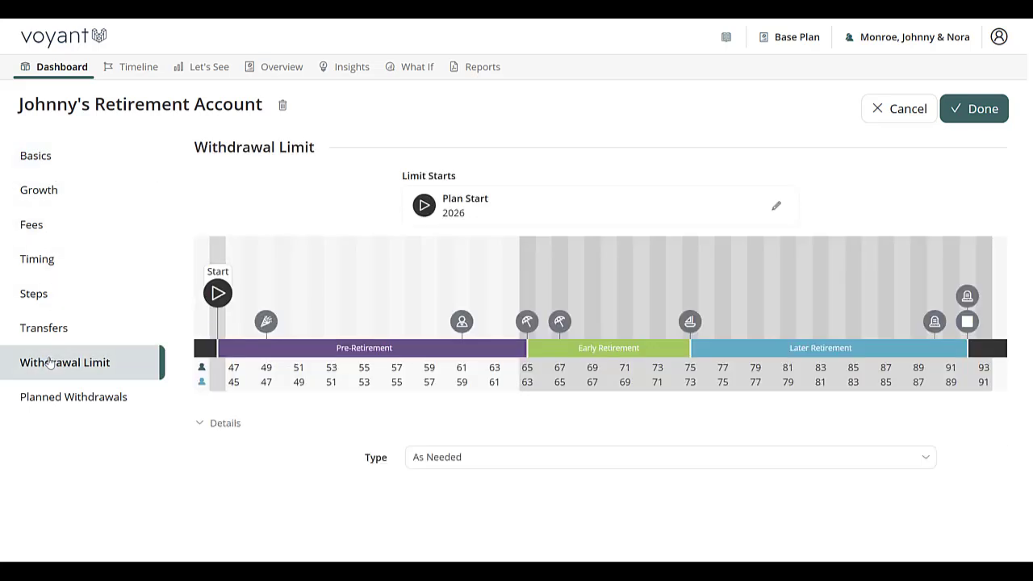
pyautogui.click(461, 457)
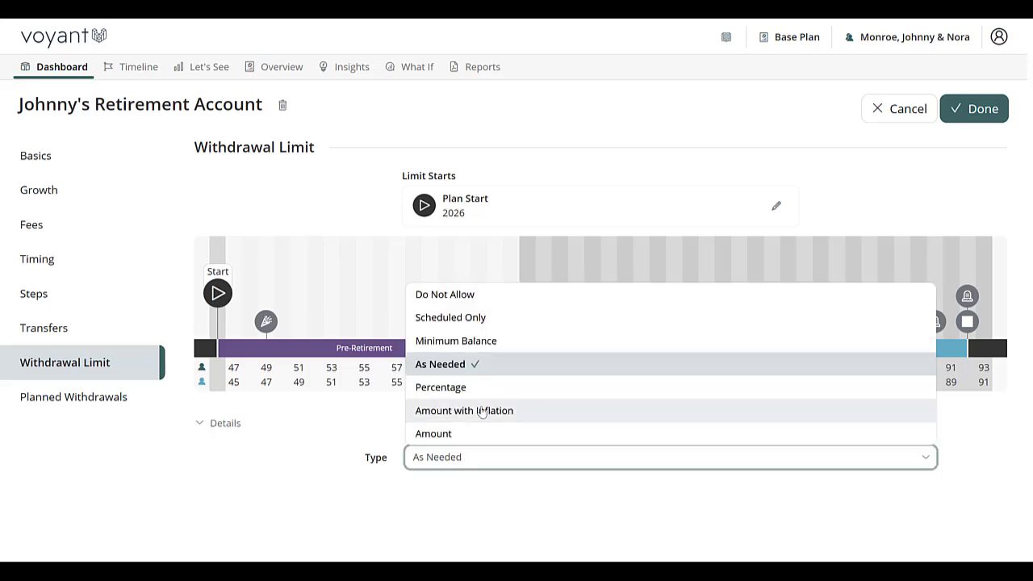
pyautogui.click(503, 320)
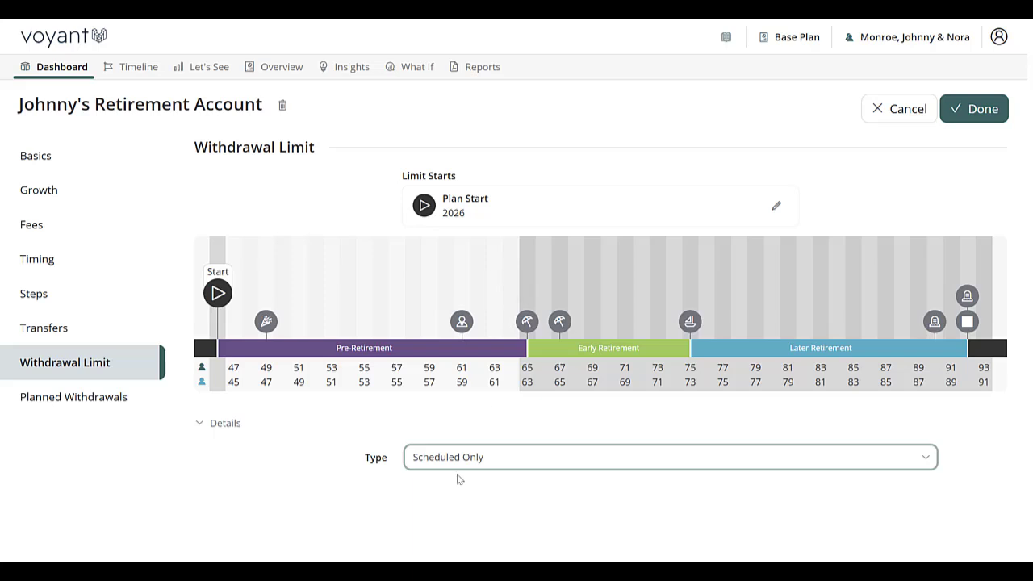
# Step: Add a planned withdrawal to the retirement account, saving the account changes made so far
pyautogui.click(103, 406)
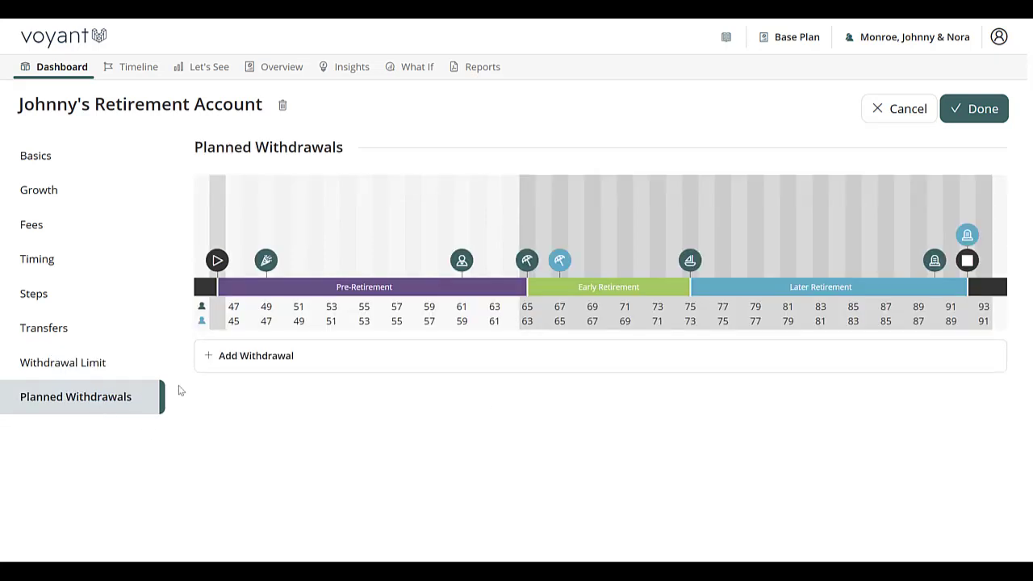
pyautogui.click(256, 359)
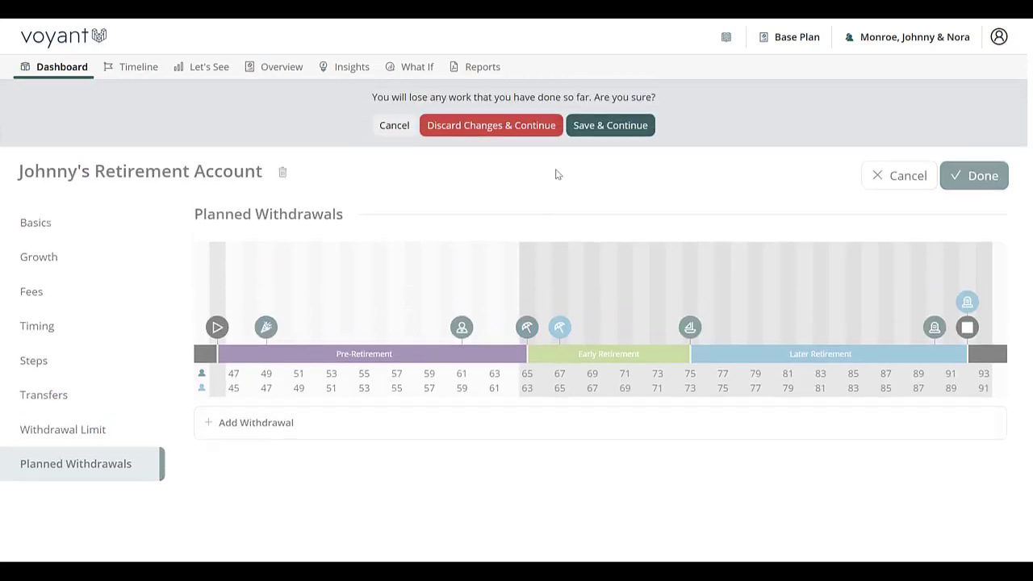
pyautogui.click(607, 128)
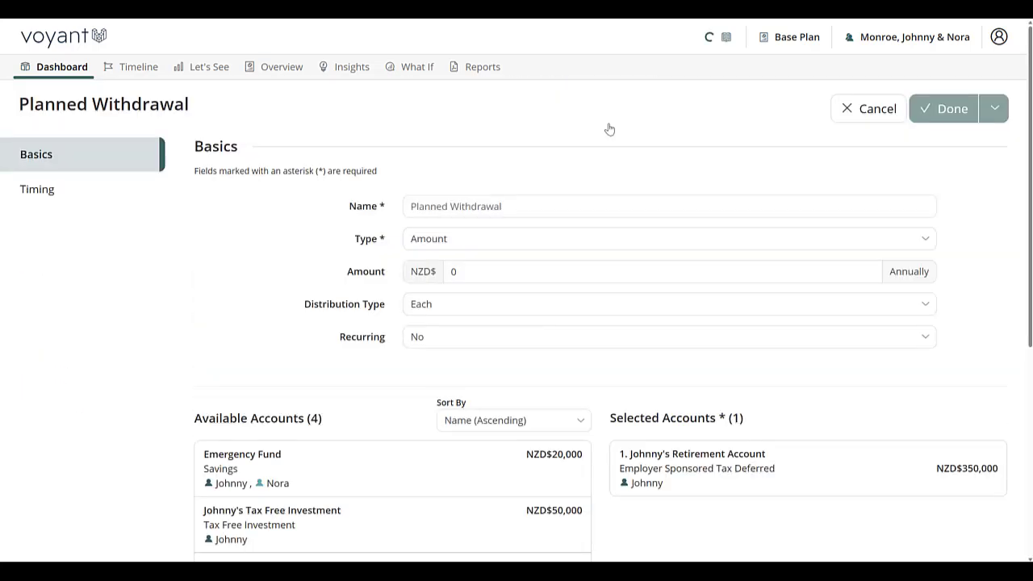
# Step: Name the planned withdrawal with the account owner's first name in the possessive, followed by "Annual Retirement Withdrawal"
pyautogui.click(428, 213)
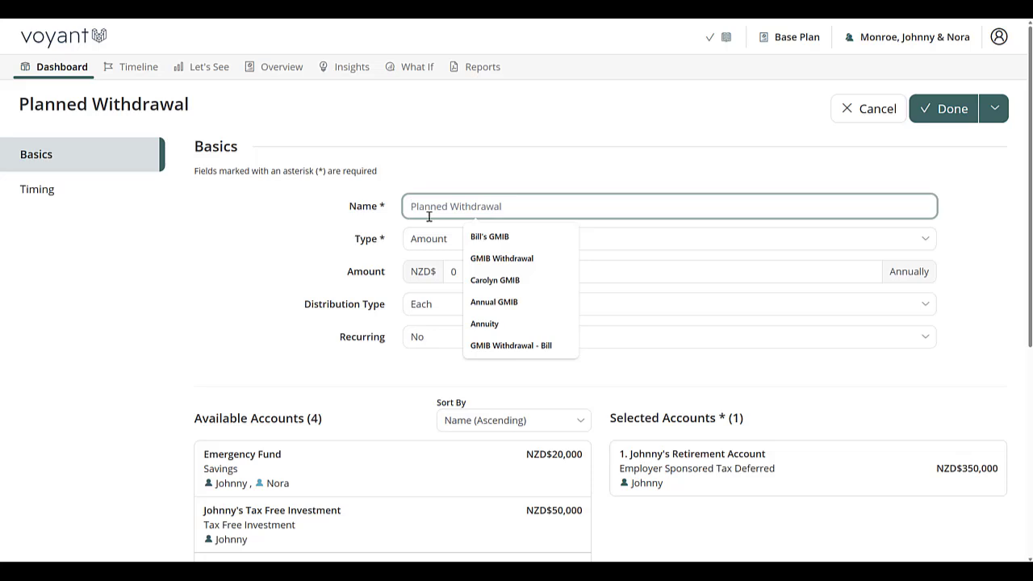
pyautogui.write("Johnny's ")
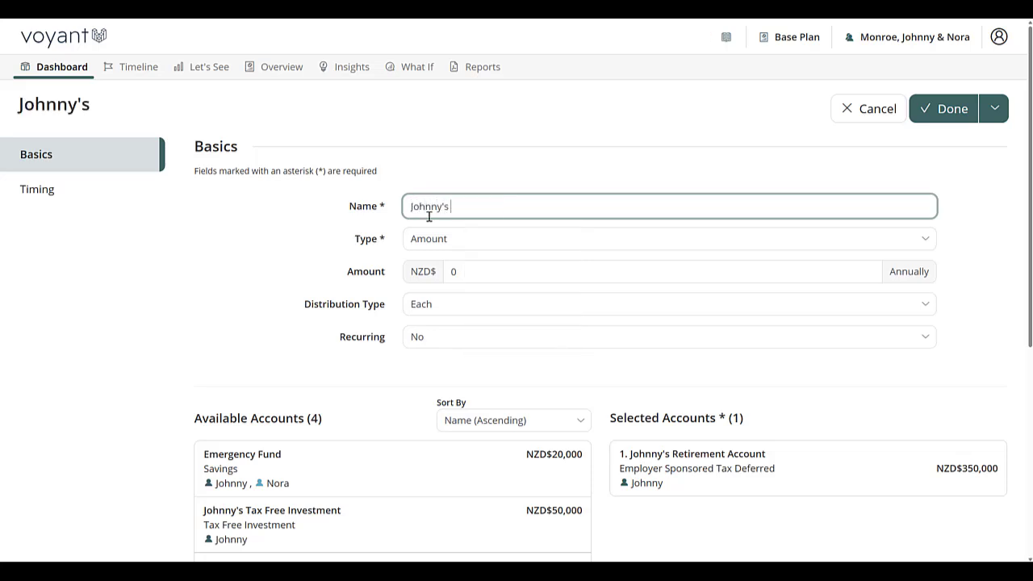
pyautogui.write('Annual Retire')
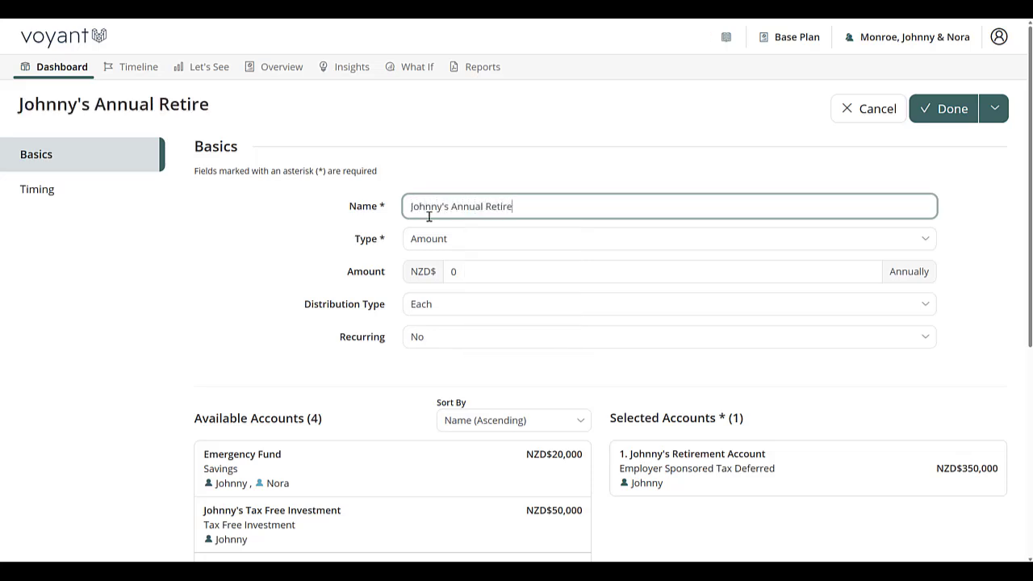
pyautogui.write('ment Withdraw')
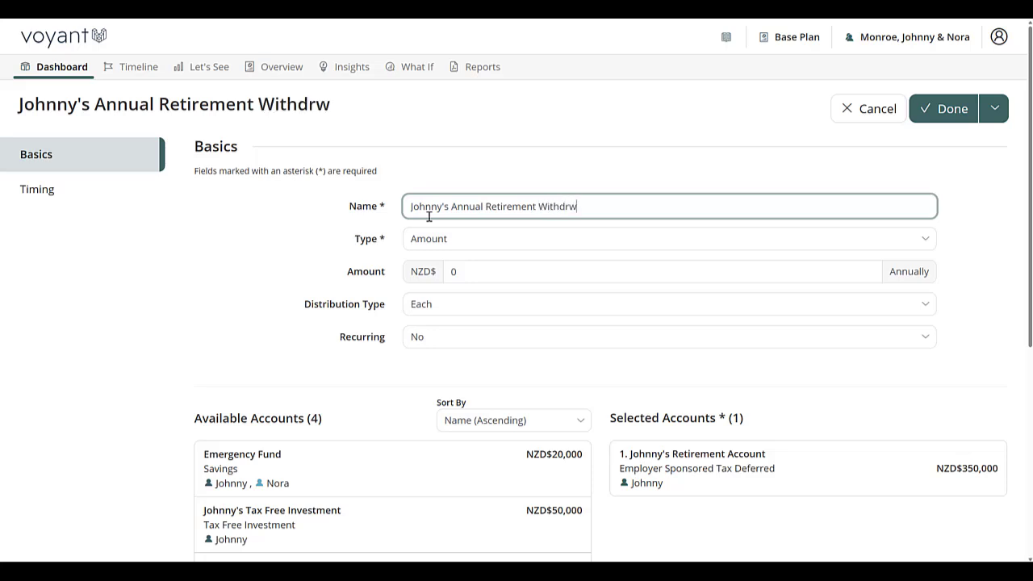
pyautogui.write('al')
pyautogui.press('BackSpace')
pyautogui.press('BackSpace')
pyautogui.press('BackSpace')
pyautogui.write('awal')
pyautogui.press('Tab')
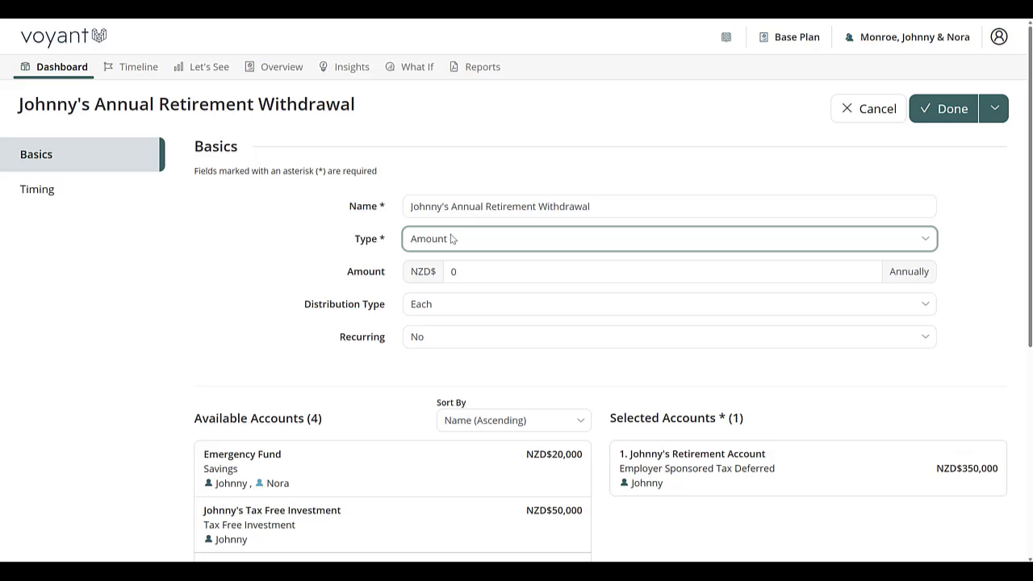
# Step: Make the planned withdrawal a percentage type of 4% and set it as recurring
pyautogui.click(452, 238)
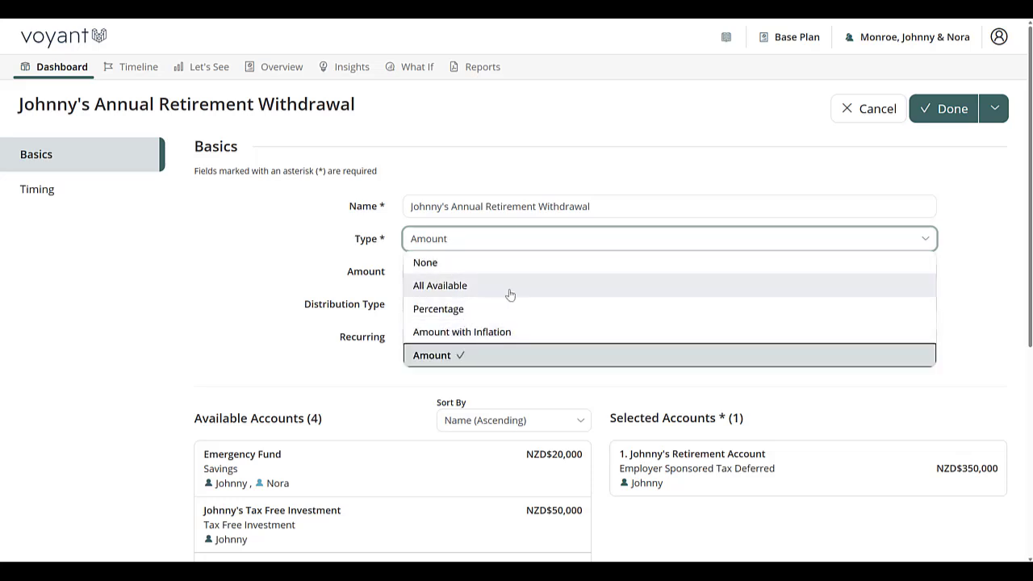
pyautogui.click(468, 309)
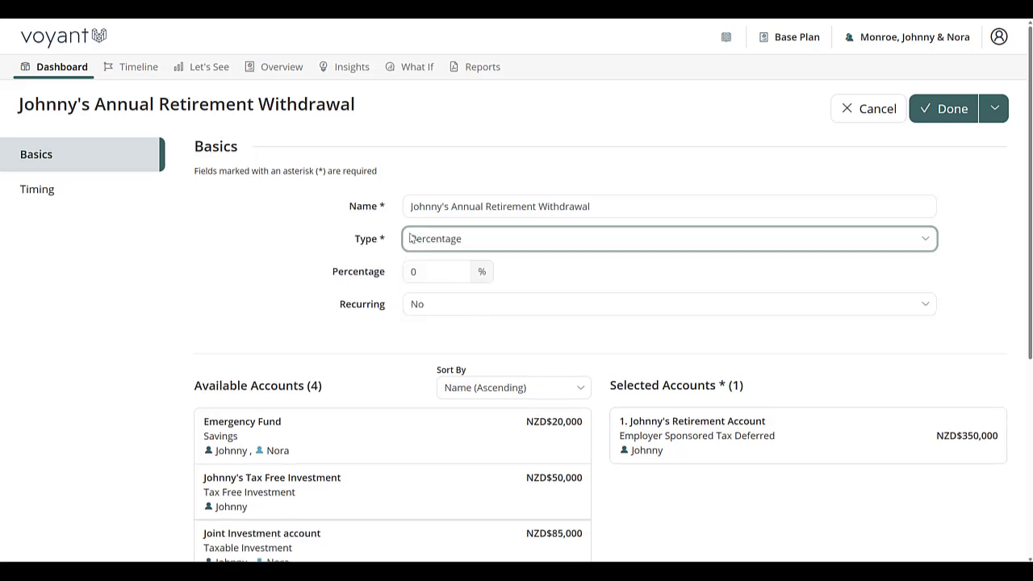
pyautogui.click(426, 274)
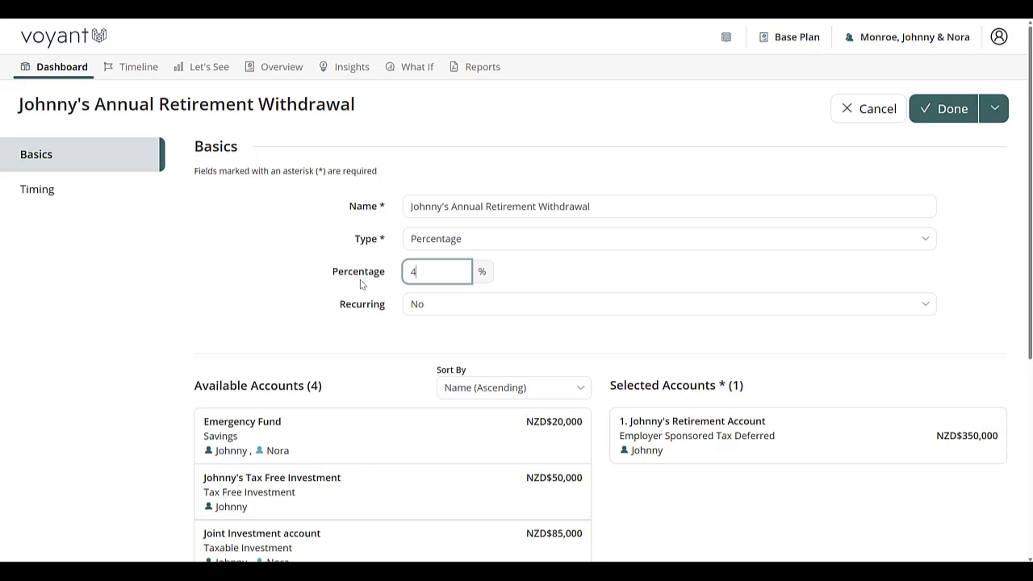
pyautogui.click(443, 312)
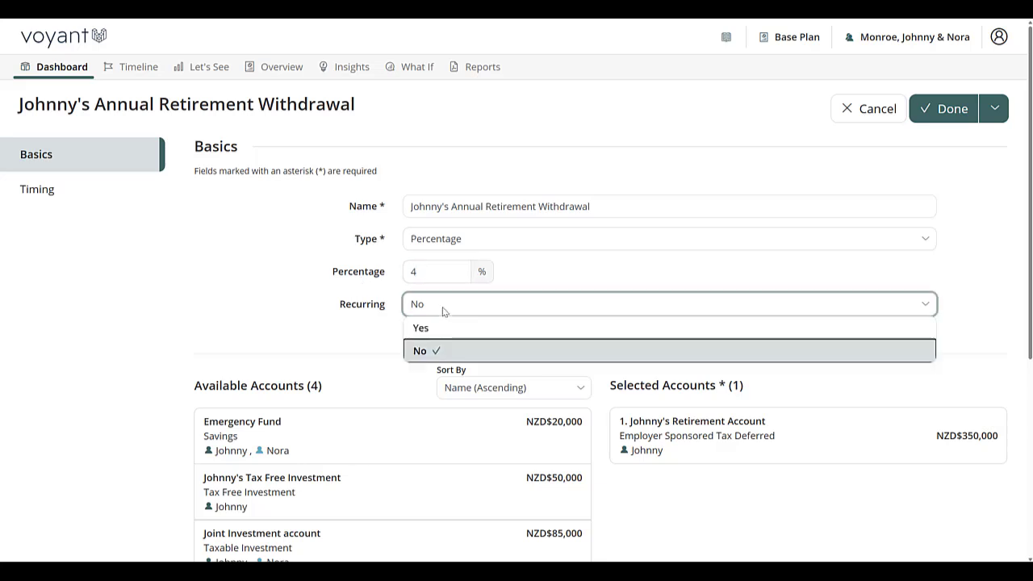
pyautogui.click(424, 328)
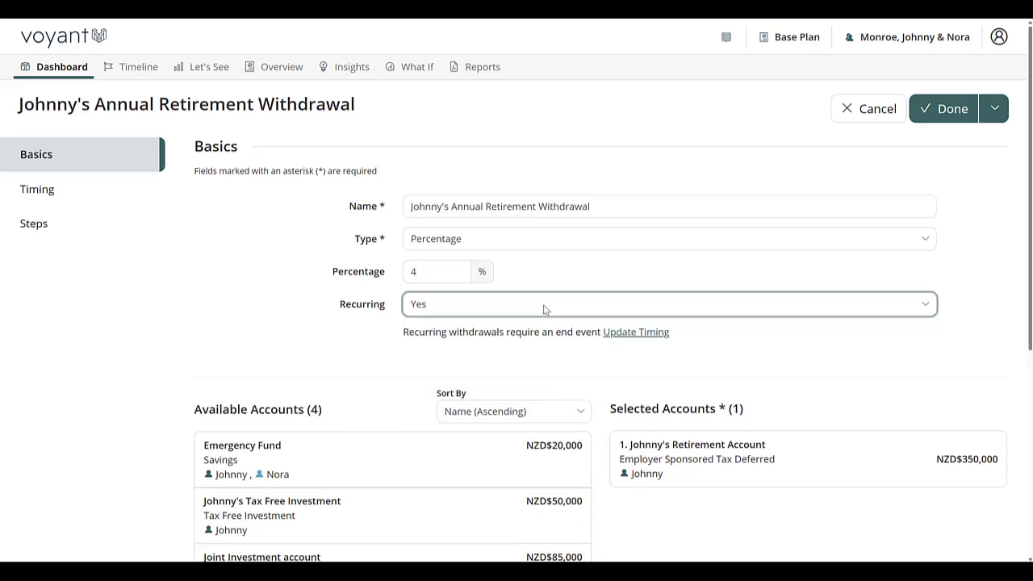
# Step: Time the withdrawal from the account owner's Retirement at age 65 to Plan End in 2072, and save it
pyautogui.click(636, 332)
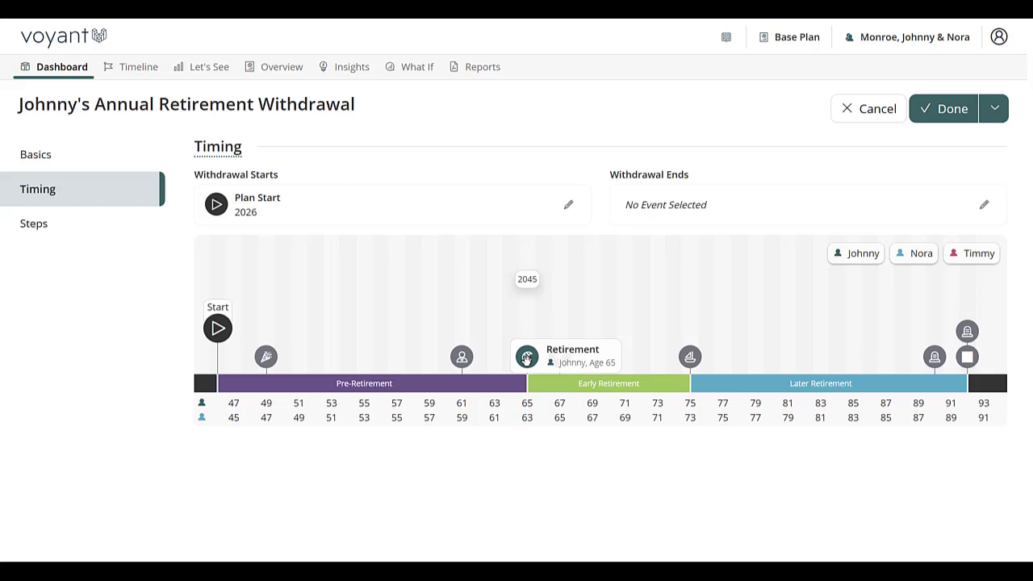
pyautogui.click(527, 358)
pyautogui.click(724, 208)
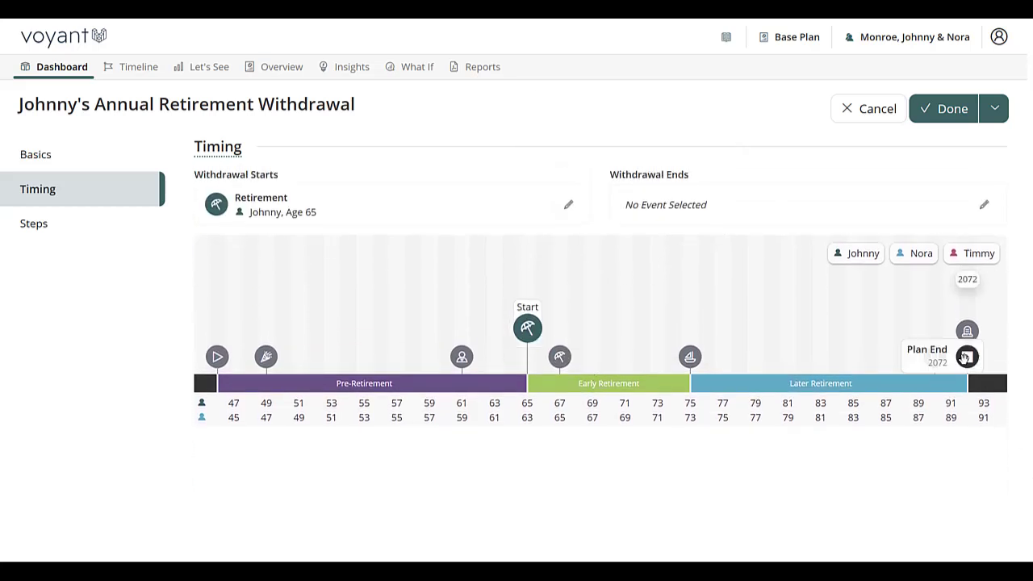
pyautogui.click(965, 357)
pyautogui.click(718, 228)
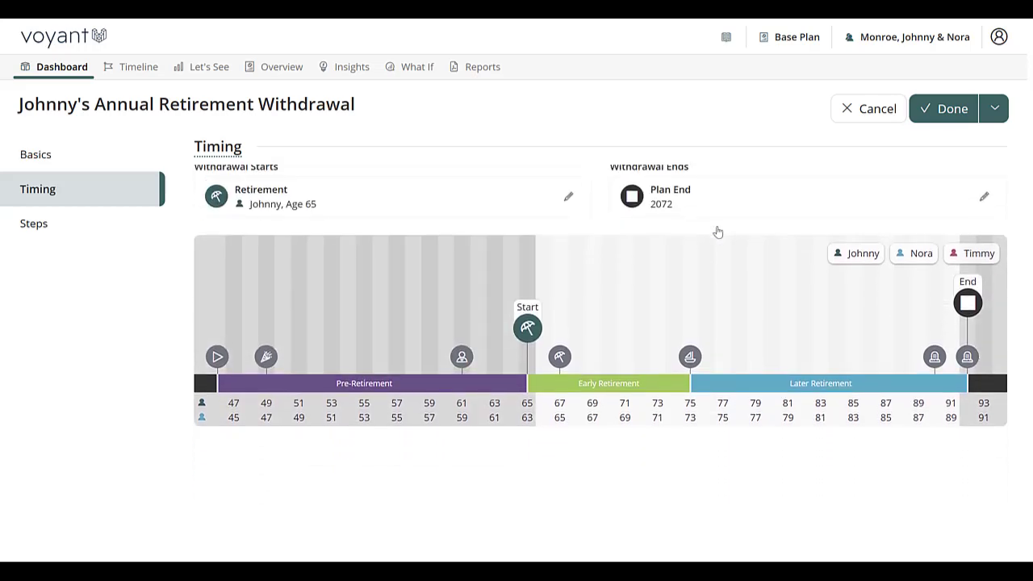
pyautogui.click(945, 108)
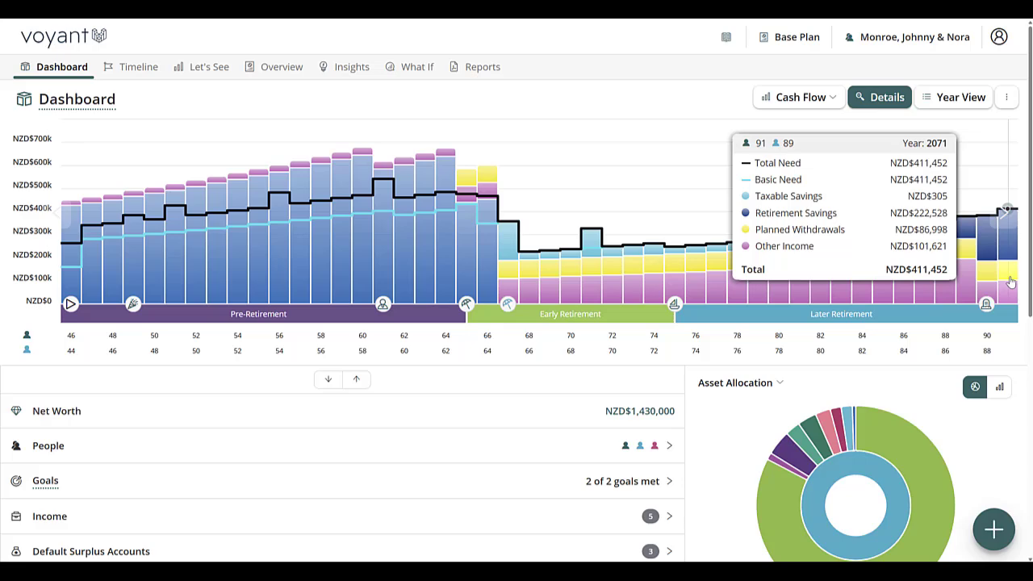
# Step: Show the investments breakdown in the Year View for the year 2048
pyautogui.click(964, 97)
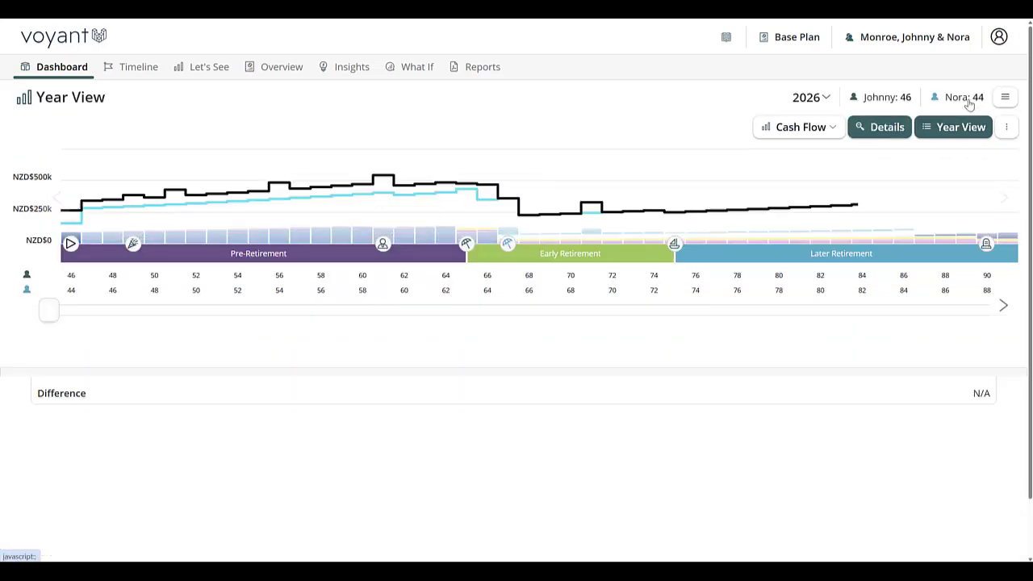
pyautogui.click(344, 358)
pyautogui.scroll(-1, 362, 404)
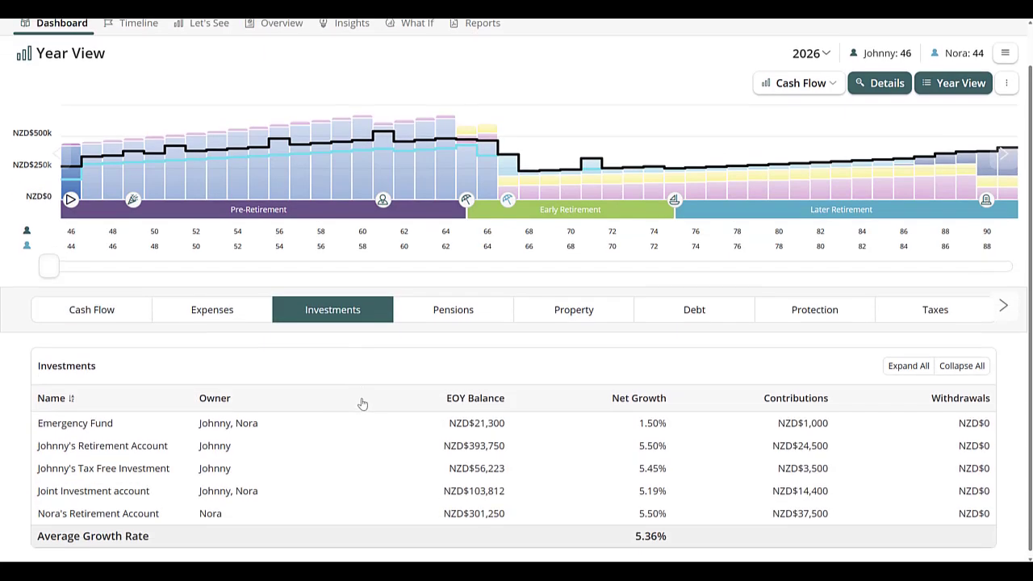
pyautogui.moveTo(44, 268); pyautogui.dragTo(519, 261)
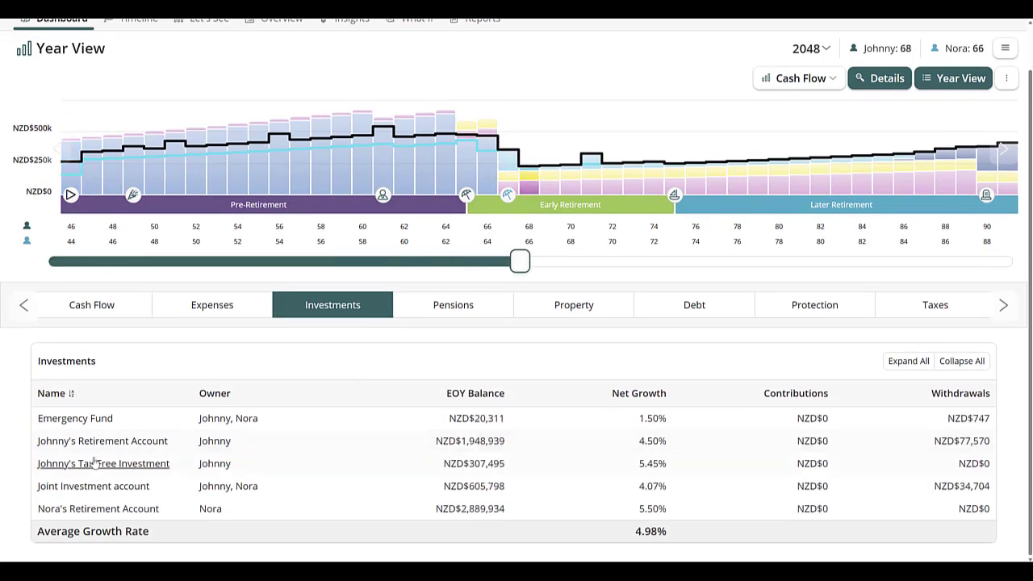
# Step: Expand the 2048 details of the retirement account with the planned withdrawal and examine its actual and scheduled withdrawals
pyautogui.click(104, 444)
pyautogui.scroll(-4, 194, 452)
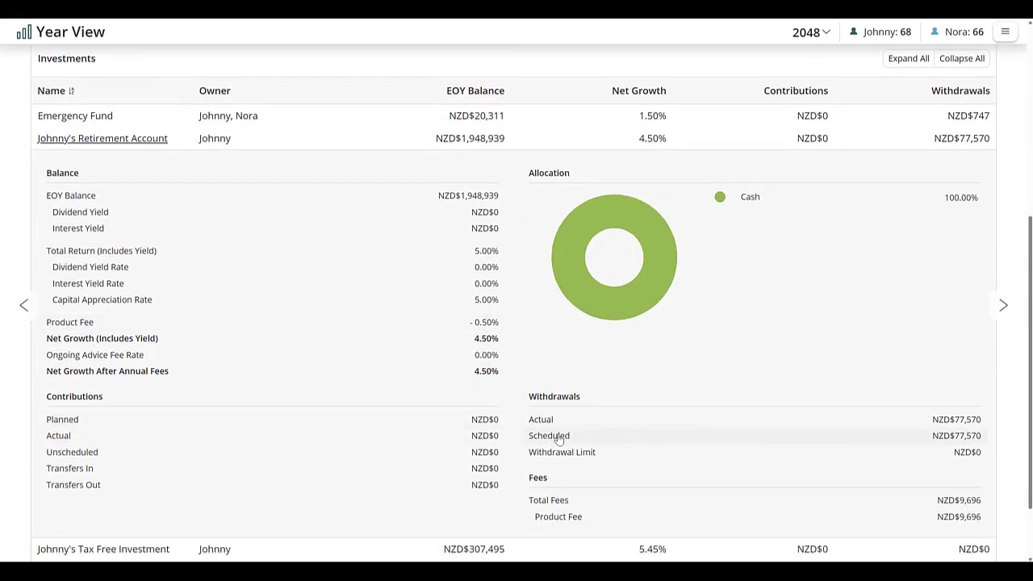
pyautogui.scroll(5, 558, 438)
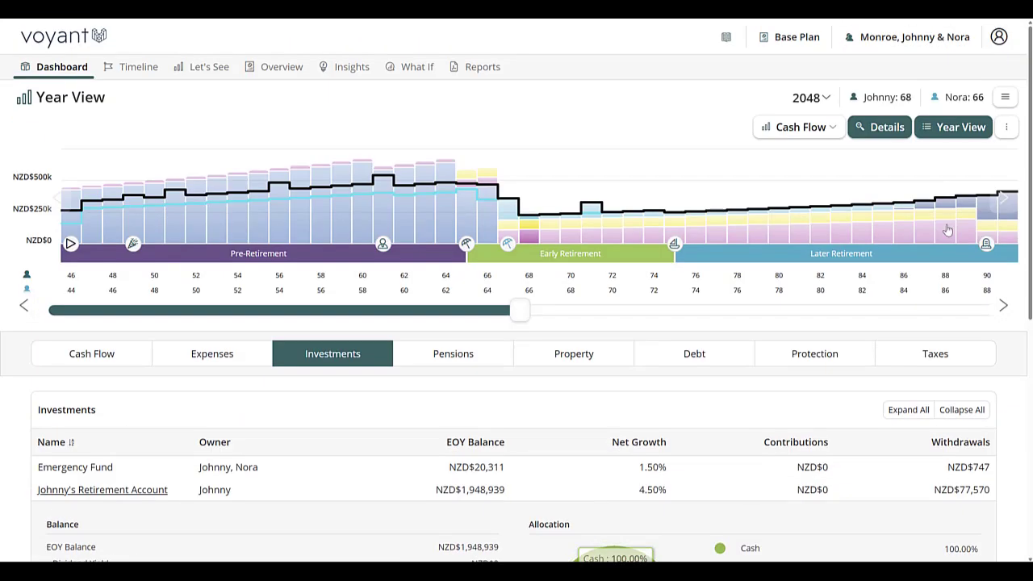
# Step: Open a support request for sharing access to this client case and start its included message
pyautogui.click(910, 40)
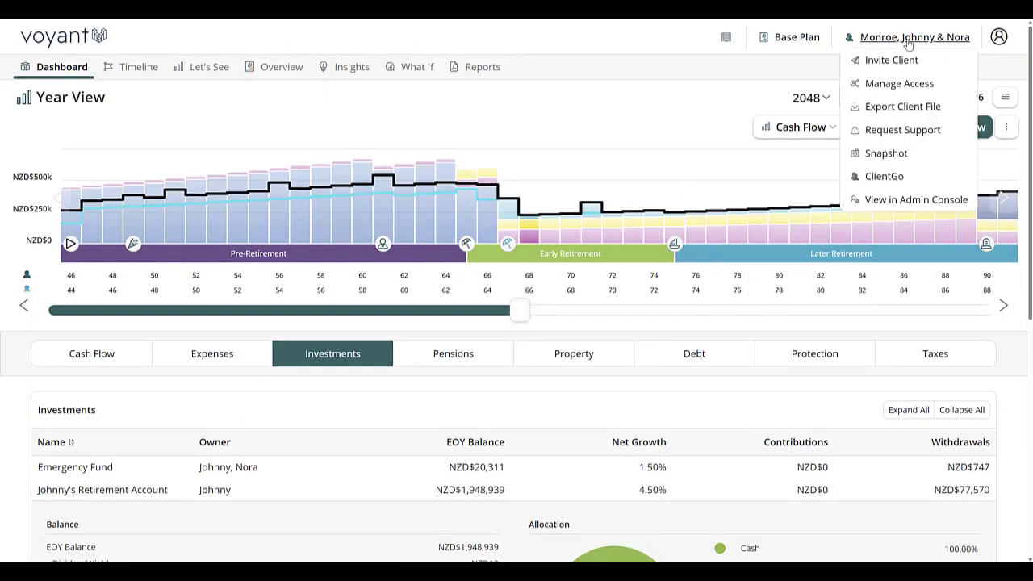
pyautogui.click(891, 129)
pyautogui.click(532, 351)
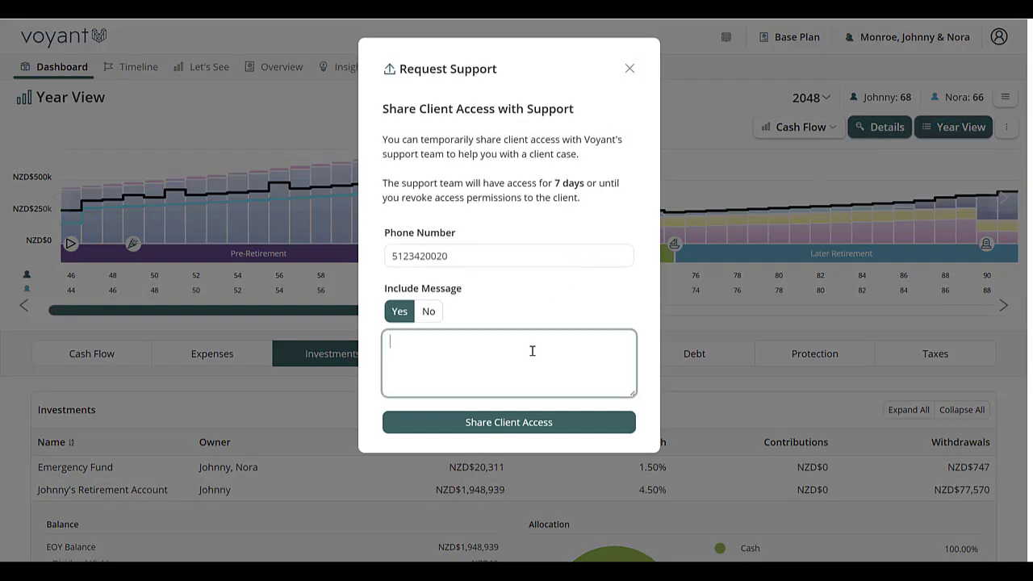